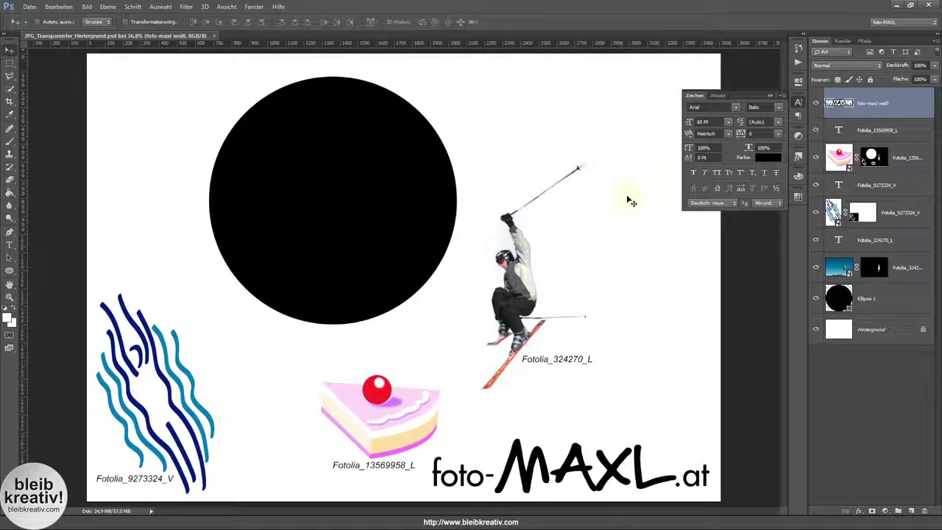
# - Hide the white Hintergrund layer to show transparency, close the Zeichen panel, and start Save As
pyautogui.keyDown('alt'); pyautogui.click(859, 214); pyautogui.keyUp('alt')
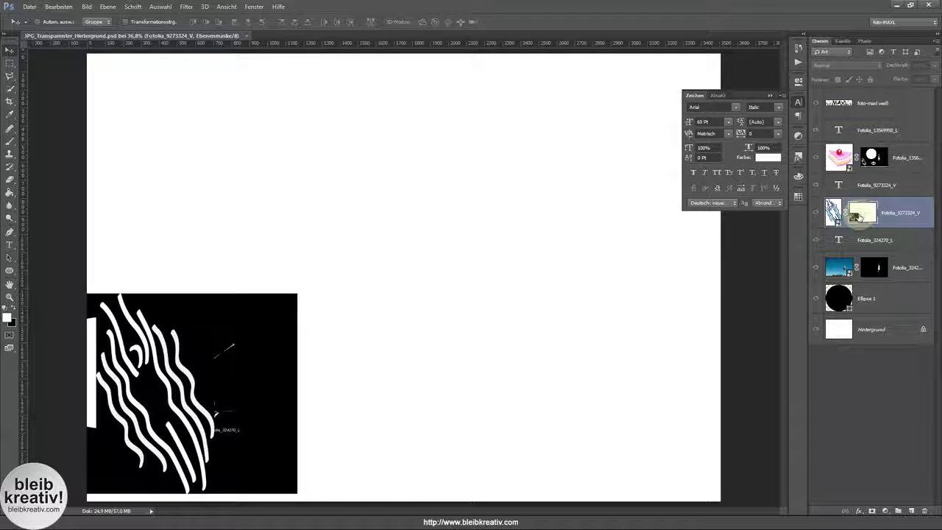
pyautogui.click(818, 333)
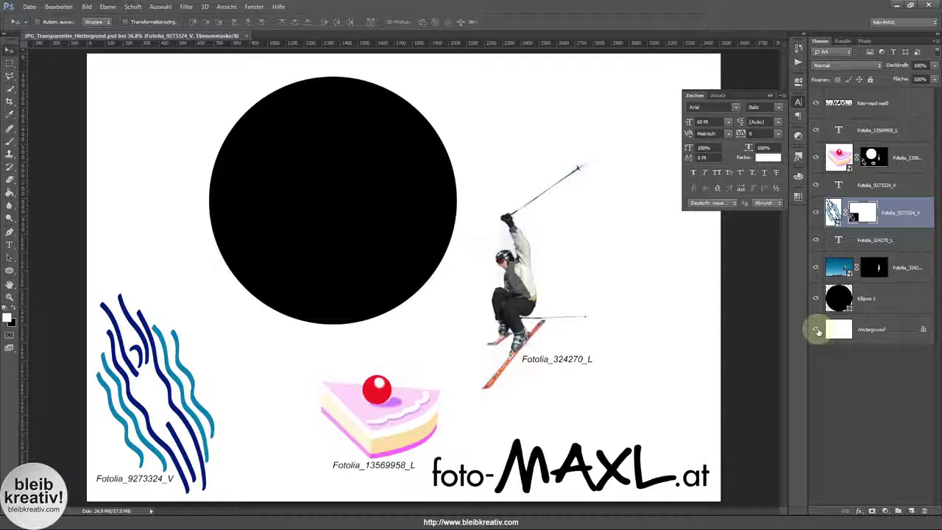
pyautogui.click(817, 331)
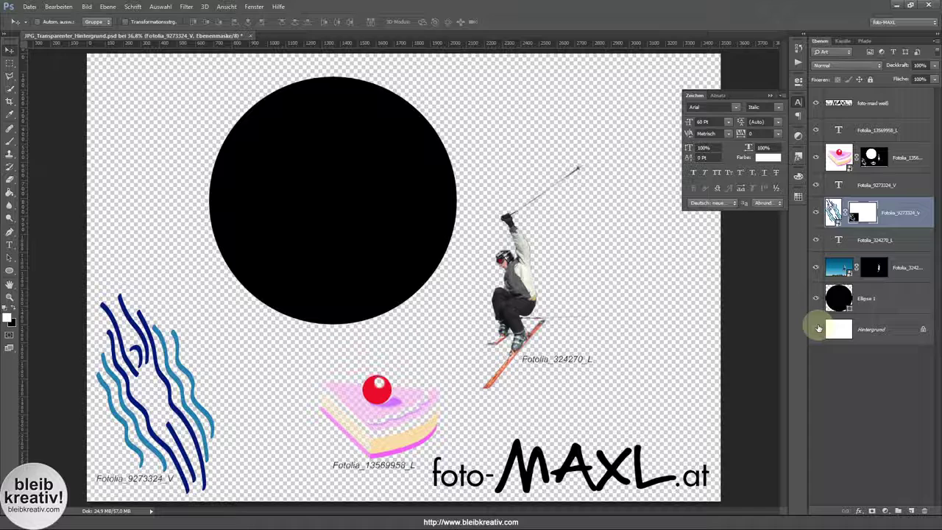
pyautogui.click(798, 101)
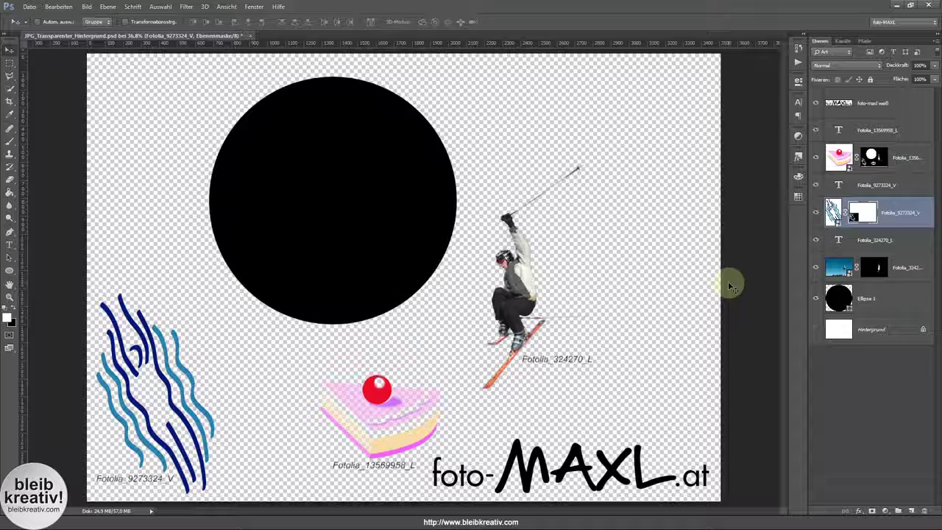
pyautogui.hotkey('ctrl', 'shift', 's')
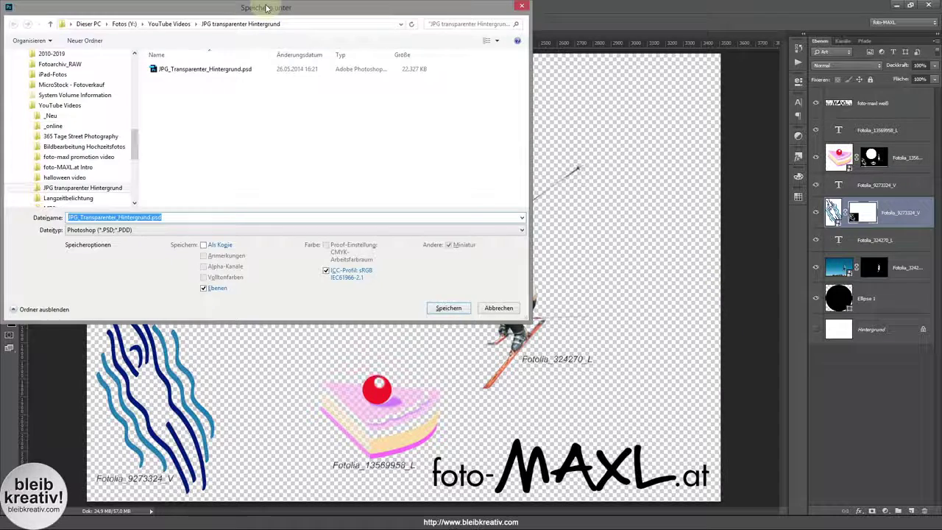
# - Choose JPEG as the Dateityp in the save dialog and save the collage
pyautogui.moveTo(266, 8); pyautogui.dragTo(456, 89)
pyautogui.click(363, 311)
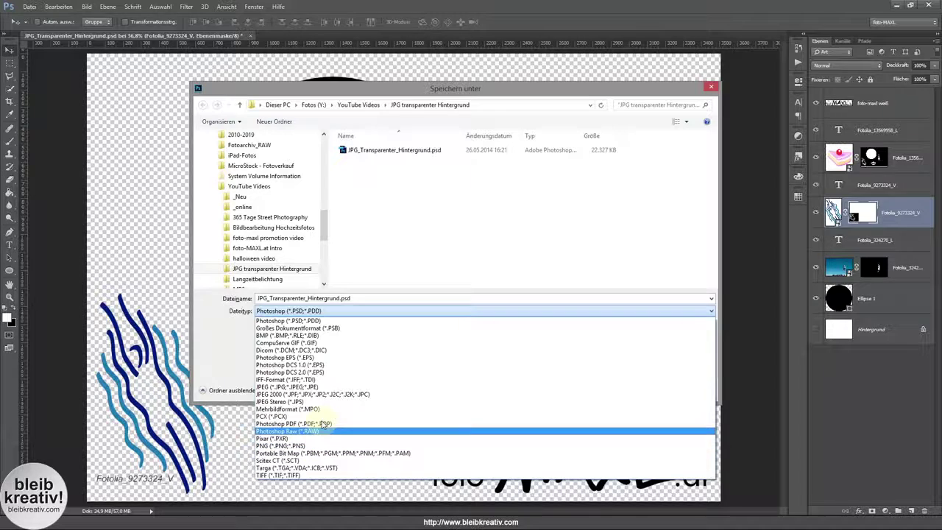
pyautogui.click(325, 388)
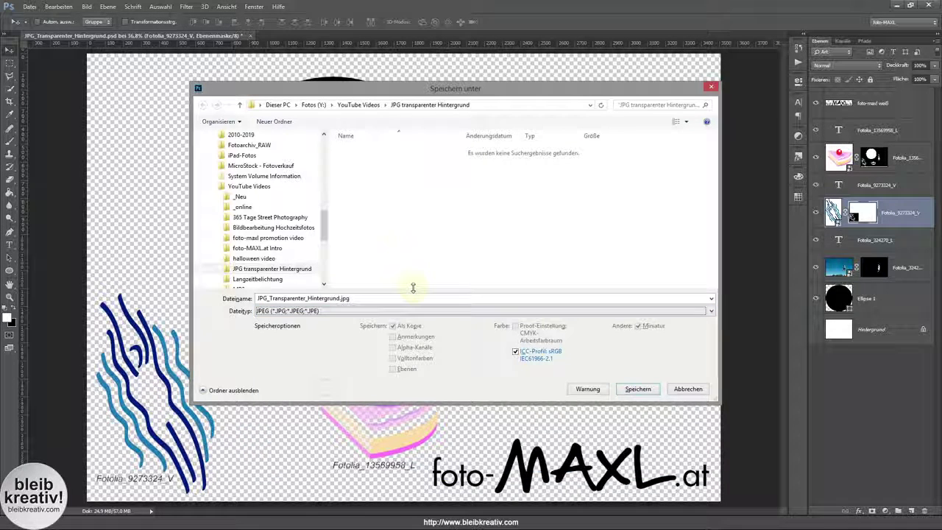
pyautogui.click(638, 389)
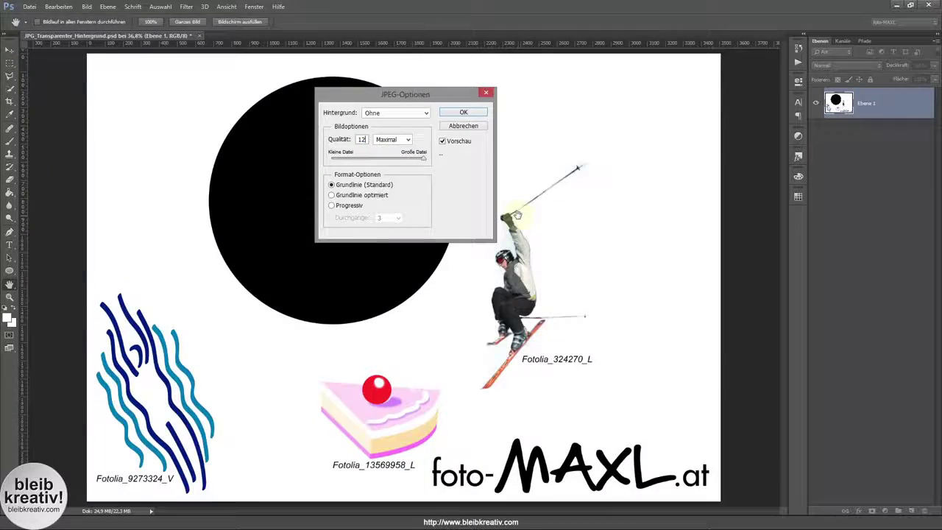
# - Confirm the JPEG options at maximum quality 12 to finish the save
pyautogui.press('Return')
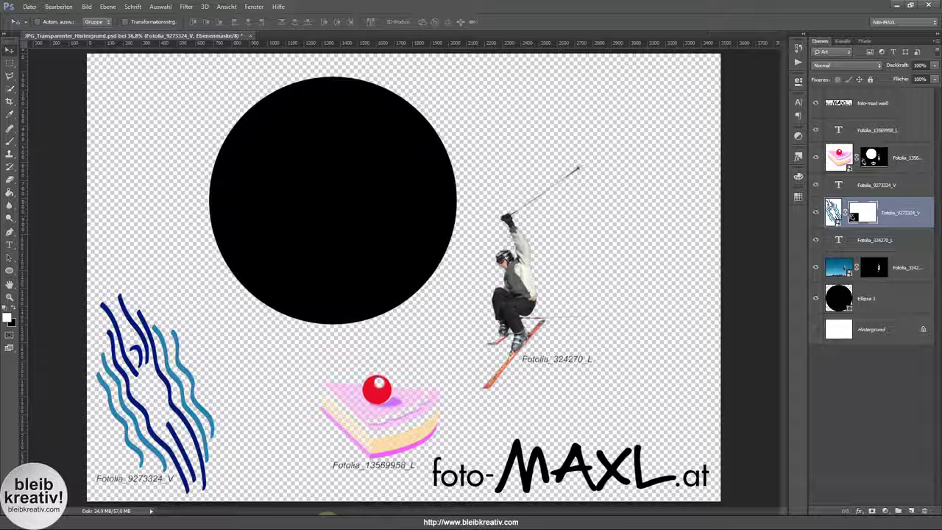
pyautogui.click(814, 332)
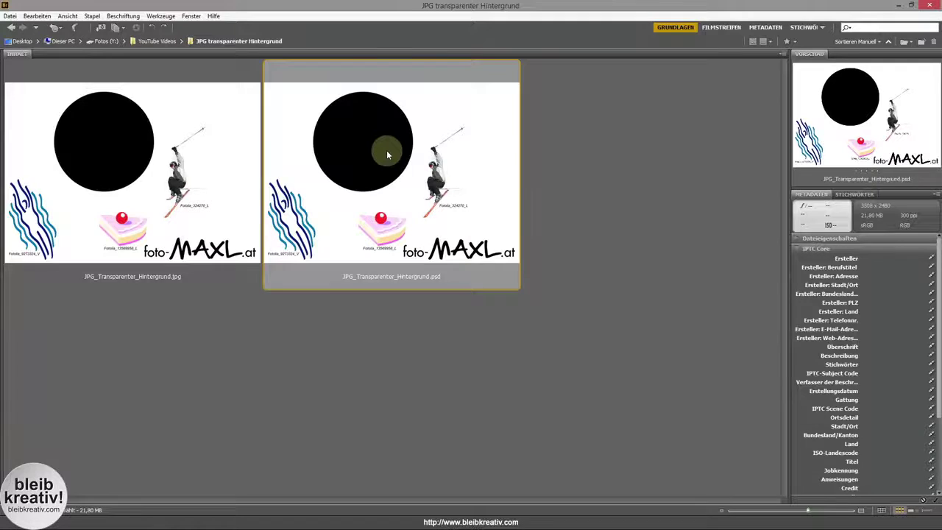
# - Preview the saved JPG full-screen in Bridge to check its white background
pyautogui.press('Left')
pyautogui.press('space')
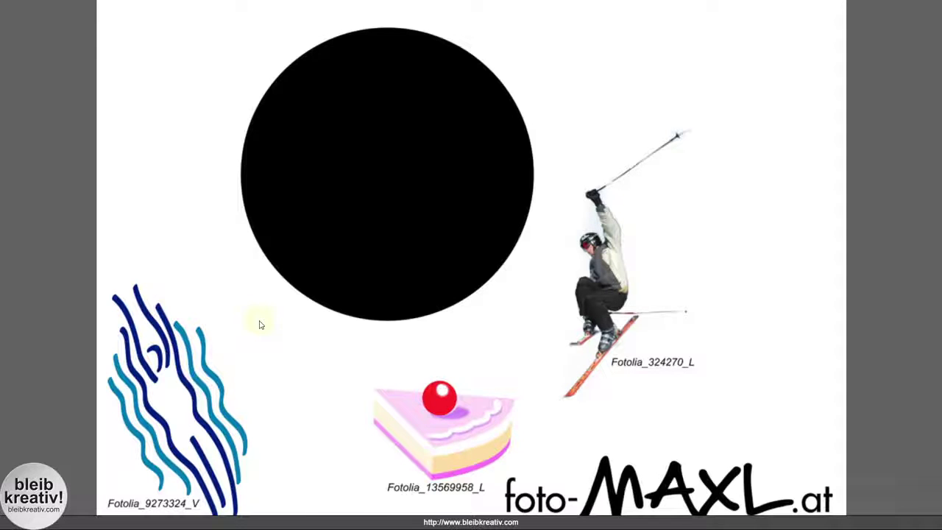
pyautogui.press('space')
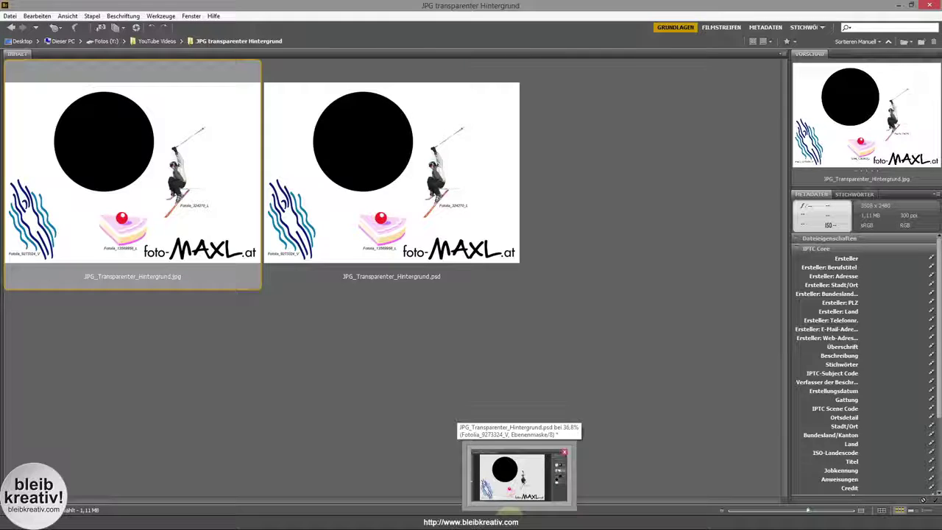
pyautogui.moveTo(519, 513)
pyautogui.click(509, 513)
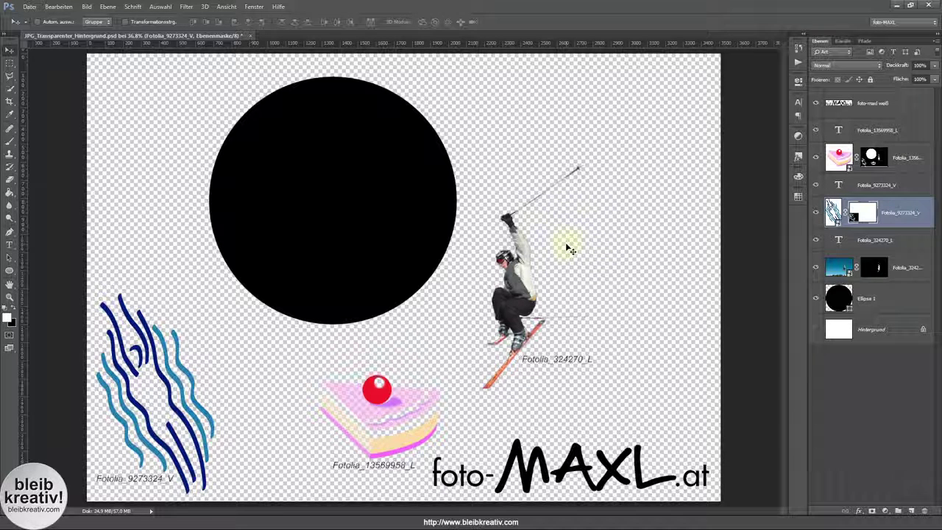
# - Inspect the collage's transparency checkerboard at 100% and create a new document
pyautogui.doubleClick(10, 296)
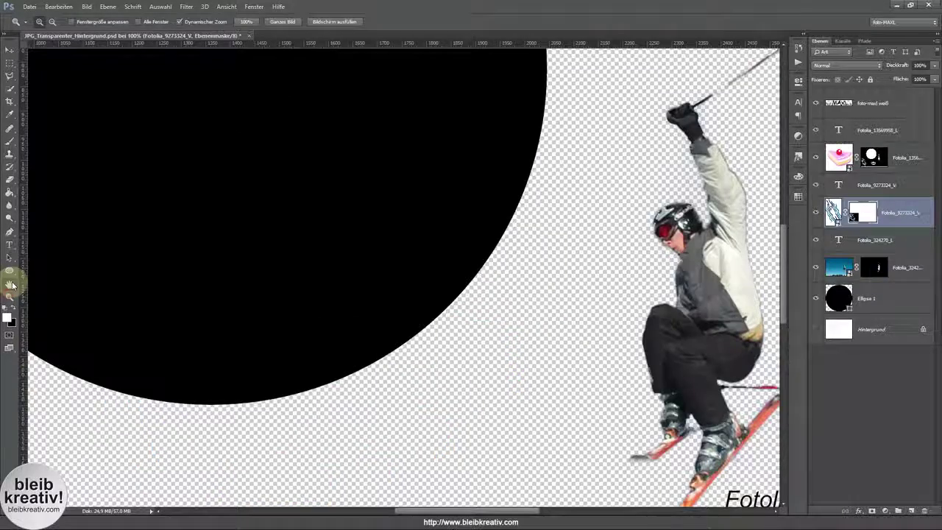
pyautogui.click(11, 285)
pyautogui.scroll(-10, 421, 177)
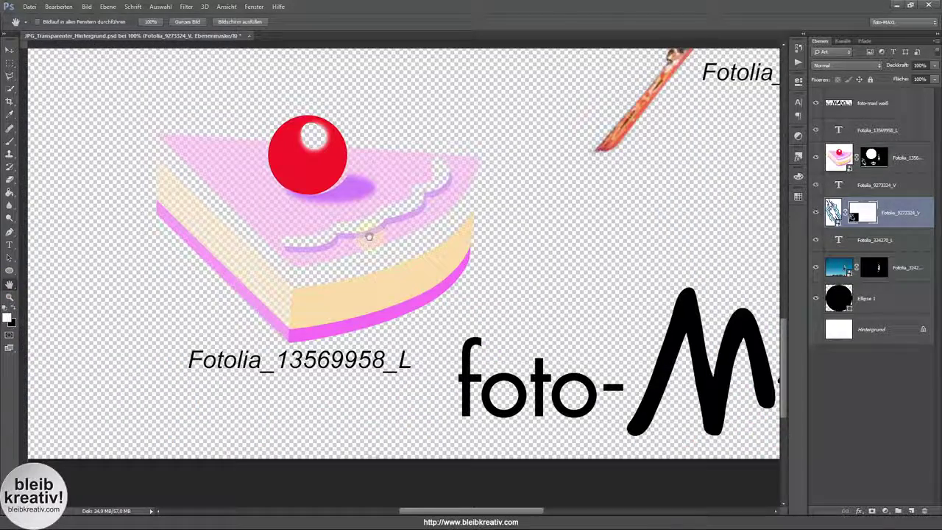
pyautogui.scroll(-1, 421, 177)
pyautogui.moveTo(422, 237)
pyautogui.mouseDown()
pyautogui.moveTo(378, 326)
pyautogui.moveTo(412, 366)
pyautogui.mouseUp()
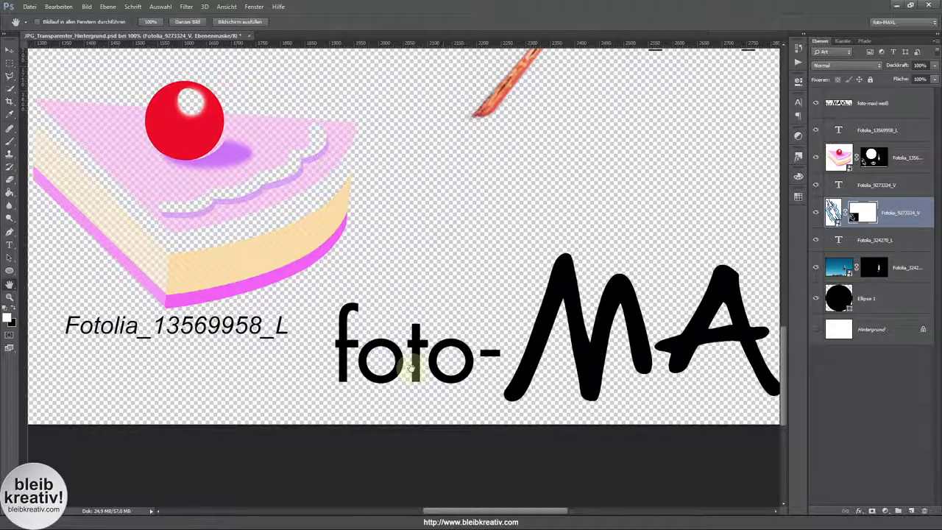
pyautogui.scroll(5, 513, 250)
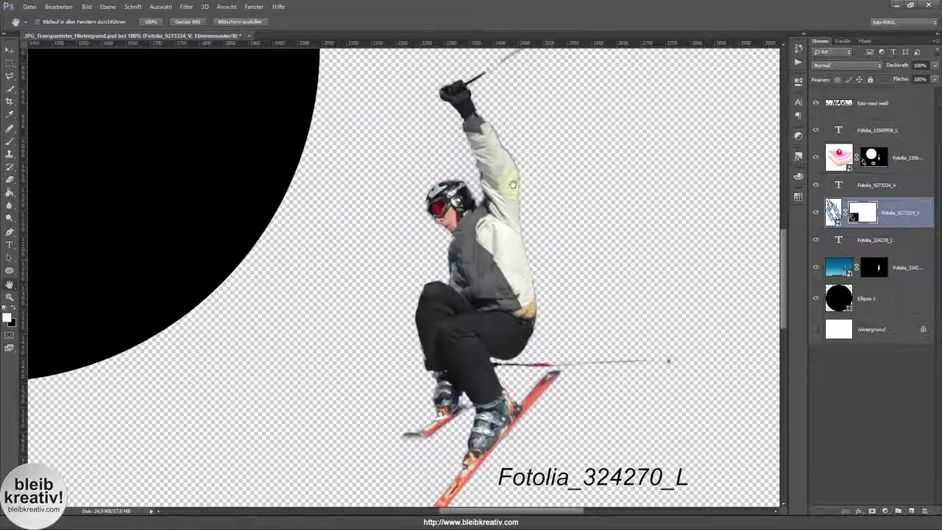
pyautogui.scroll(3, 368, 274)
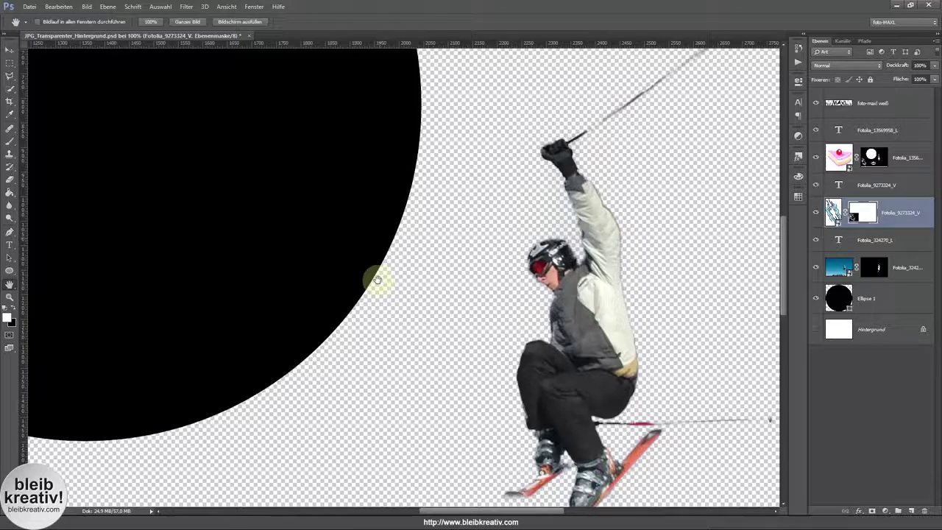
pyautogui.hscroll(-5, 526, 297)
pyautogui.hscroll(-3, 527, 298)
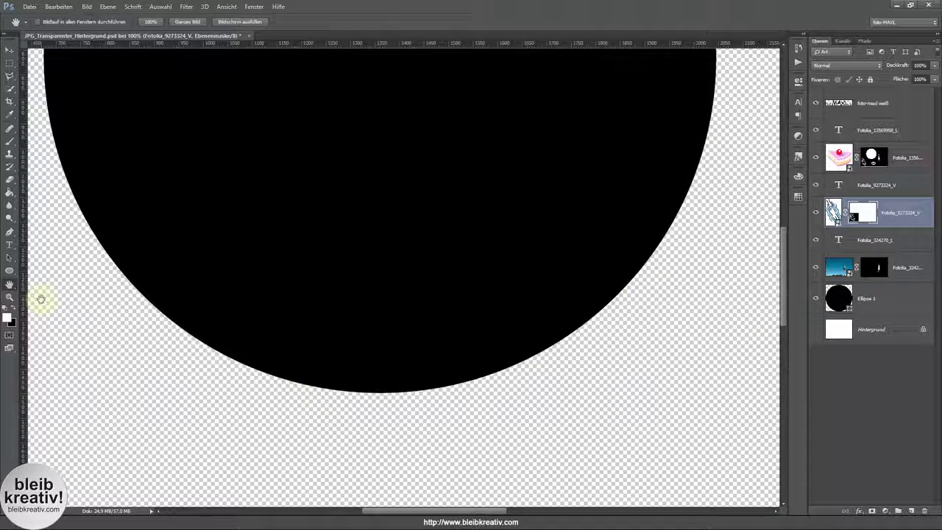
pyautogui.click(10, 297)
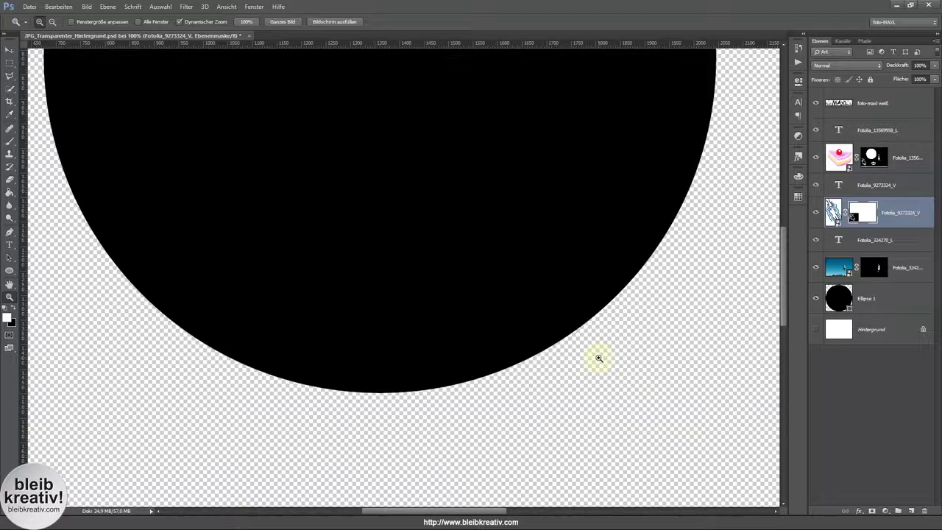
pyautogui.hotkey('ctrl', 'n')
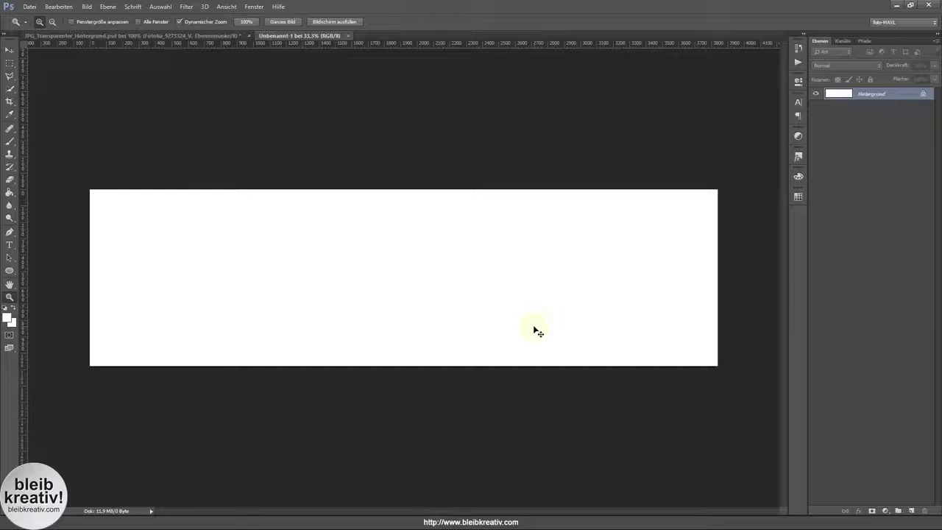
# - Paste the transparency-grid screenshot into the new document at 100% view
pyautogui.hotkey('ctrl', '1')
pyautogui.hotkey('ctrl', 'v')
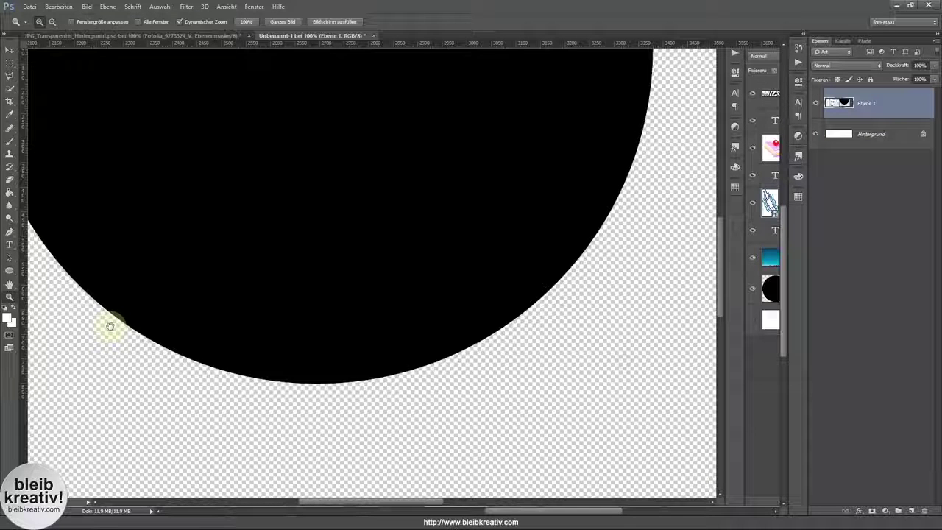
pyautogui.moveTo(458, 450); pyautogui.dragTo(336, 410)
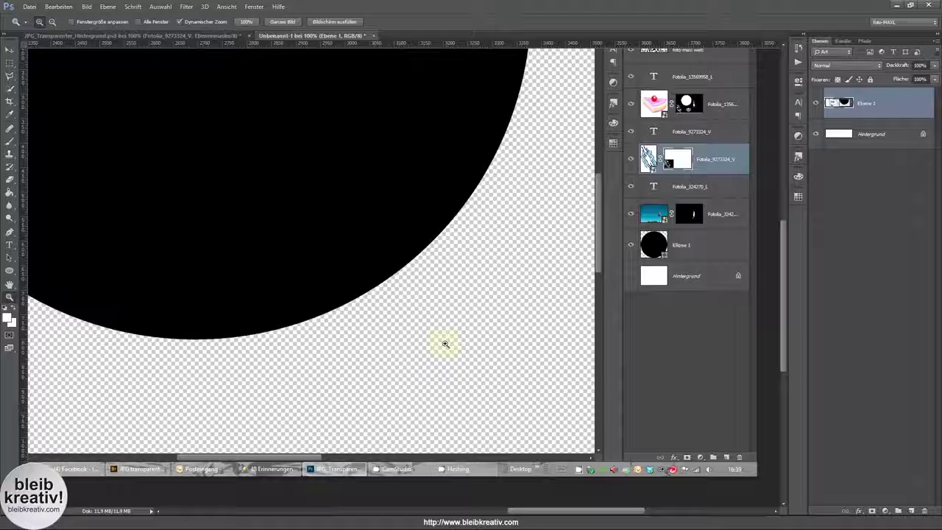
# - Crop the paste down to a small checkerboard square and zoom in on it
pyautogui.press('c')
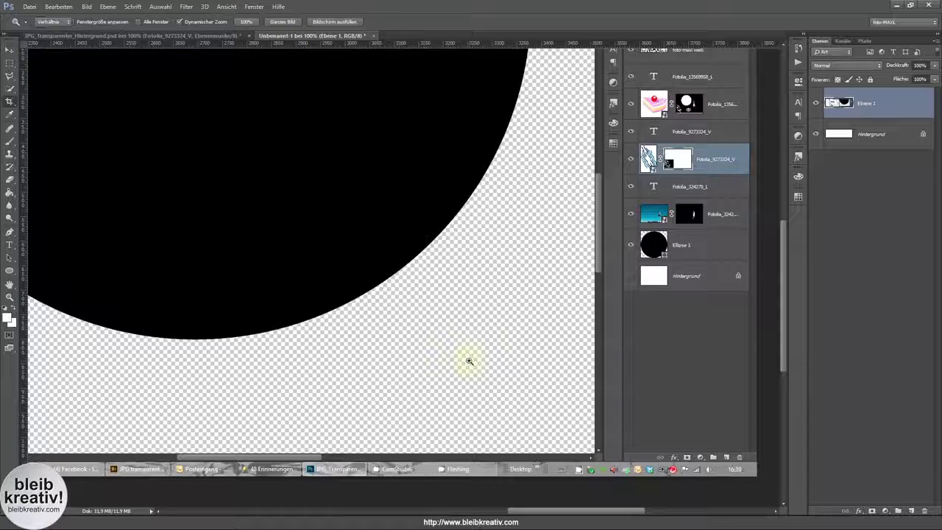
pyautogui.click(7, 104)
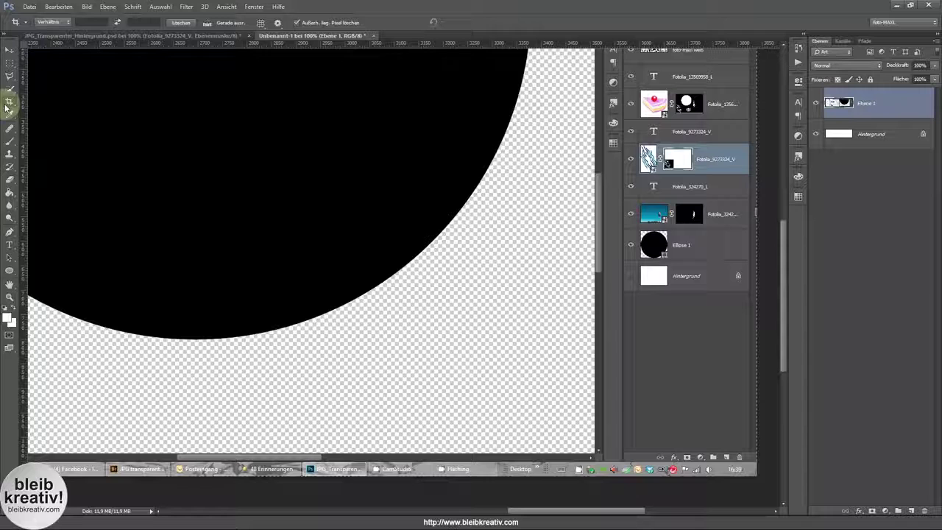
pyautogui.click(425, 332)
pyautogui.press('Return')
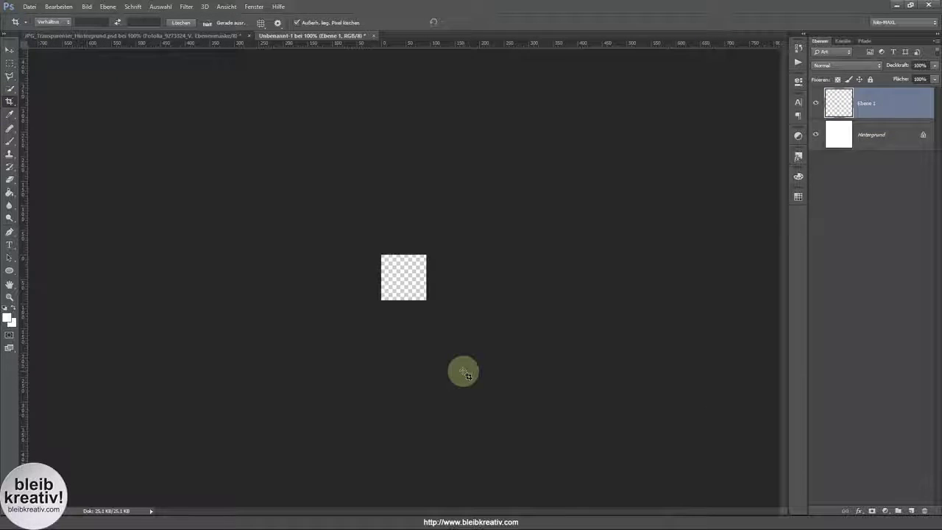
pyautogui.hotkey('ctrl', '+')
pyautogui.hotkey('ctrl', '+')
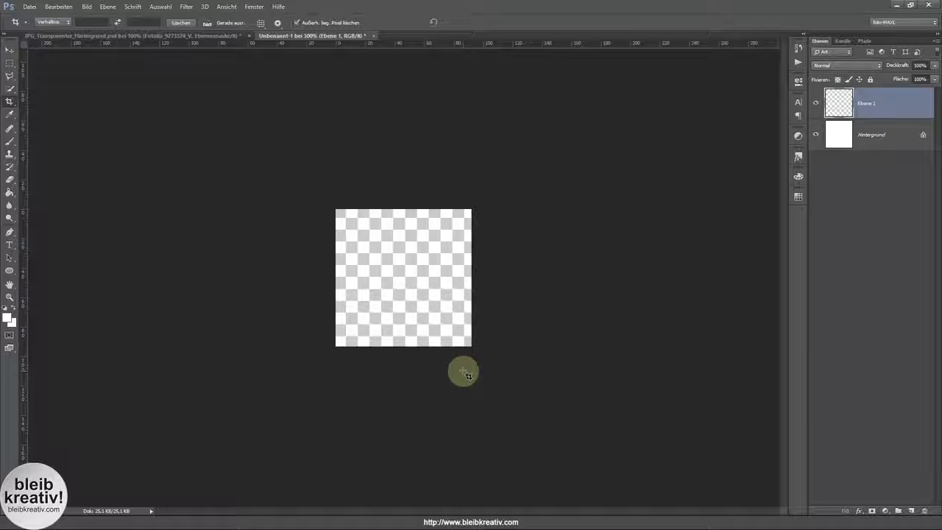
pyautogui.hotkey('ctrl', '+')
pyautogui.hotkey('ctrl', '+')
pyautogui.hotkey('ctrl', '+')
pyautogui.hotkey('ctrl', '+')
pyautogui.hotkey('ctrl', '+')
pyautogui.hotkey('ctrl', '+')
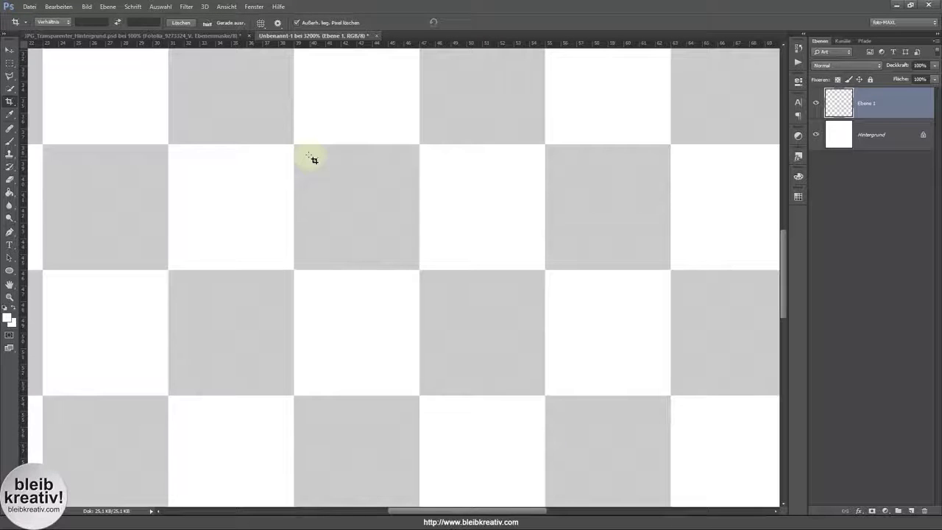
# - Crop to a 16-pixel tile of two grey and two white checker squares
pyautogui.moveTo(299, 147); pyautogui.dragTo(538, 395)
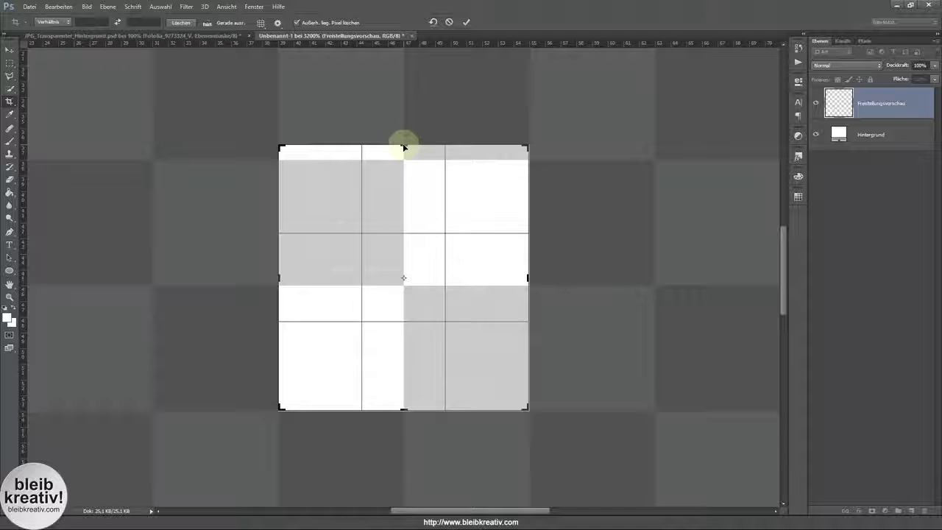
pyautogui.moveTo(404, 150); pyautogui.dragTo(404, 156)
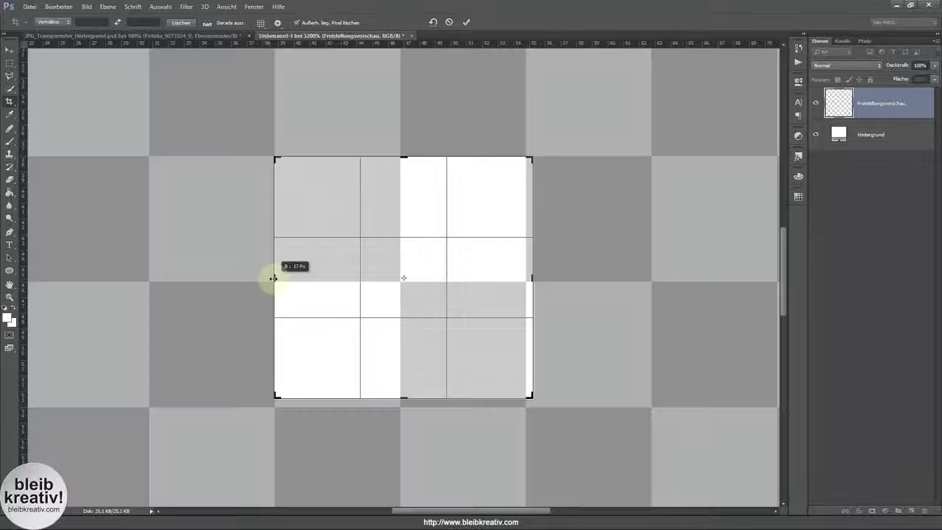
pyautogui.moveTo(272, 278); pyautogui.dragTo(273, 278)
pyautogui.moveTo(403, 396); pyautogui.dragTo(403, 393)
pyautogui.moveTo(532, 277); pyautogui.dragTo(532, 278)
pyautogui.moveTo(408, 162); pyautogui.dragTo(403, 149)
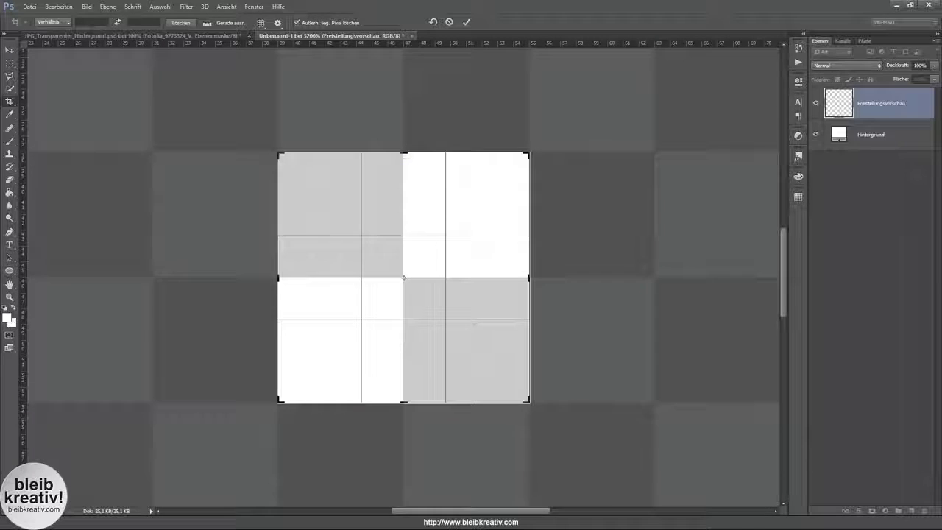
pyautogui.click(466, 21)
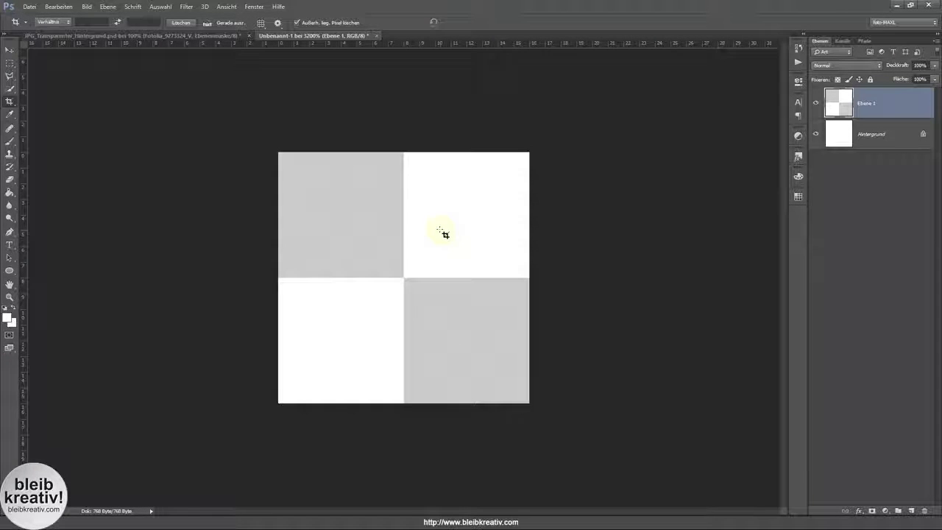
# - Define the checker tile as a new pattern named transparente_hintergrund
pyautogui.hotkey('ctrl', '-')
pyautogui.hotkey('ctrl', '-')
pyautogui.hotkey('ctrl', '-')
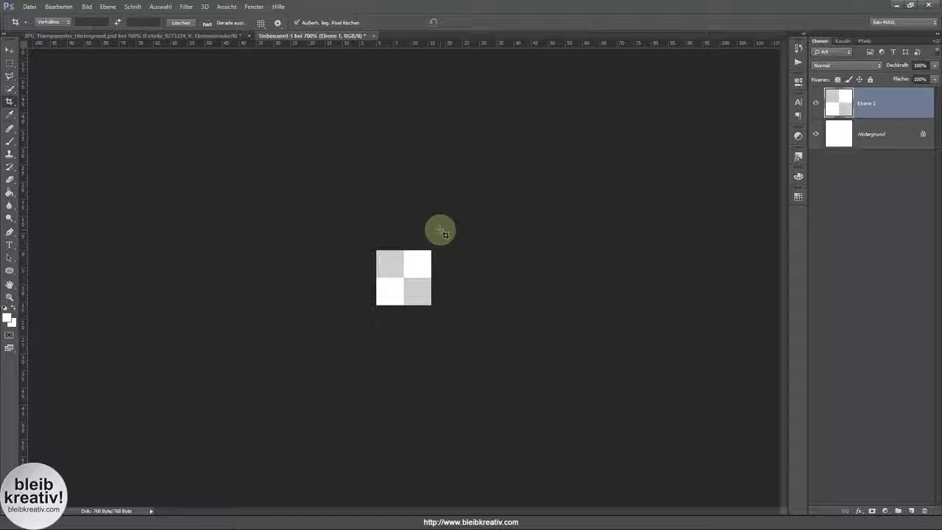
pyautogui.hotkey('ctrl', '-')
pyautogui.hotkey('ctrl', '-')
pyautogui.hotkey('ctrl', '-')
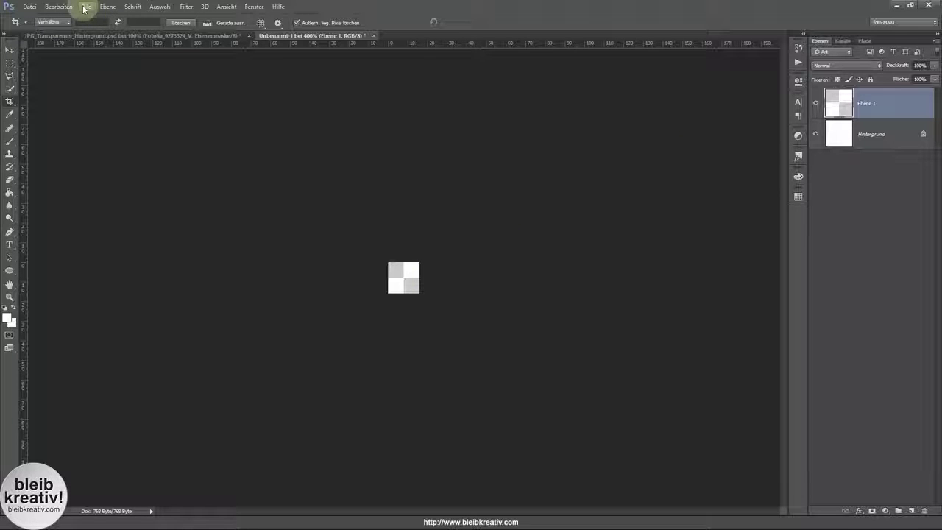
pyautogui.click(57, 7)
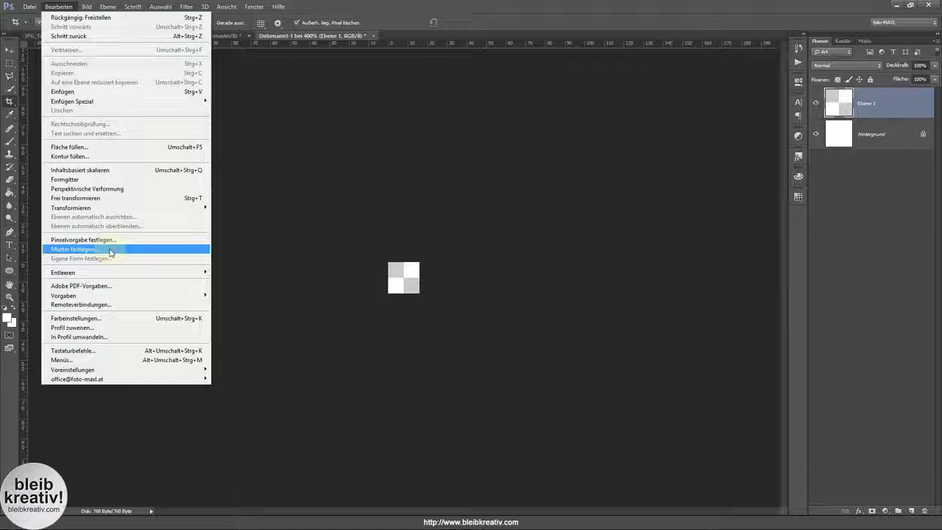
pyautogui.click(110, 250)
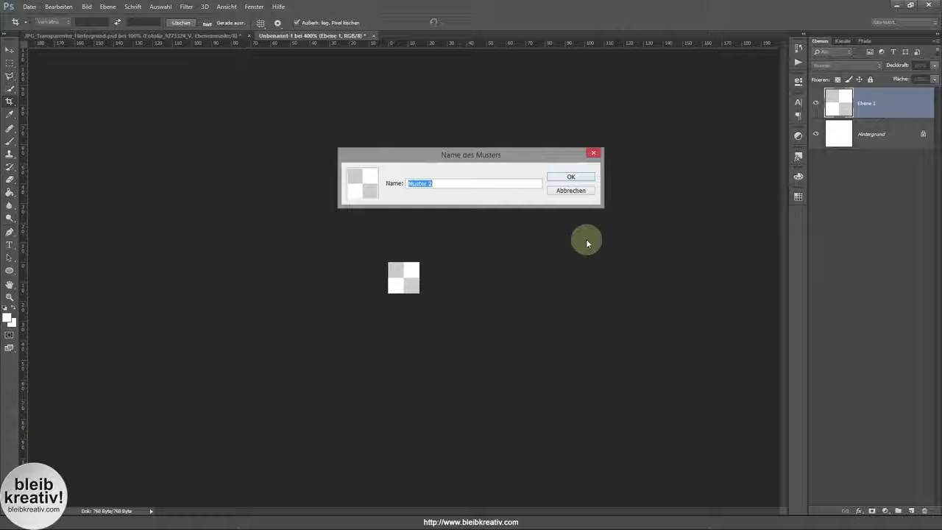
pyautogui.write('transparente')
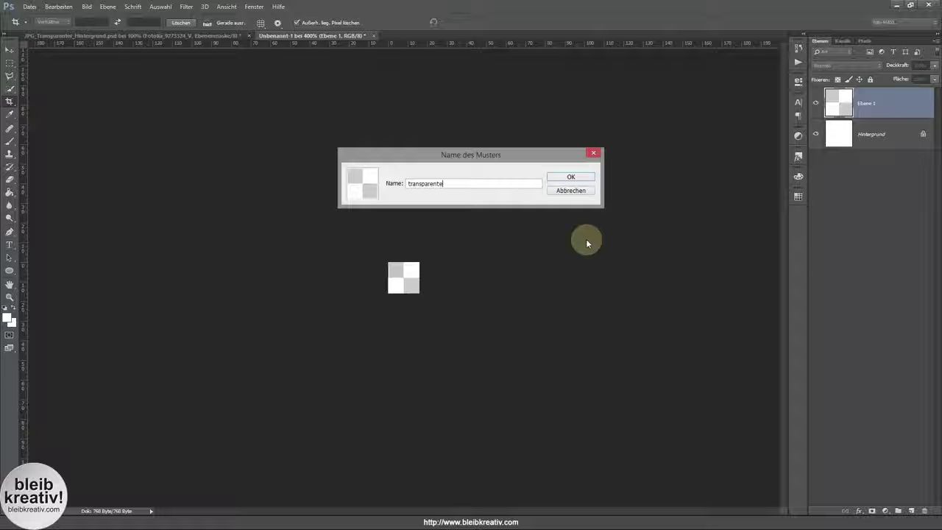
pyautogui.write('_hintergrund')
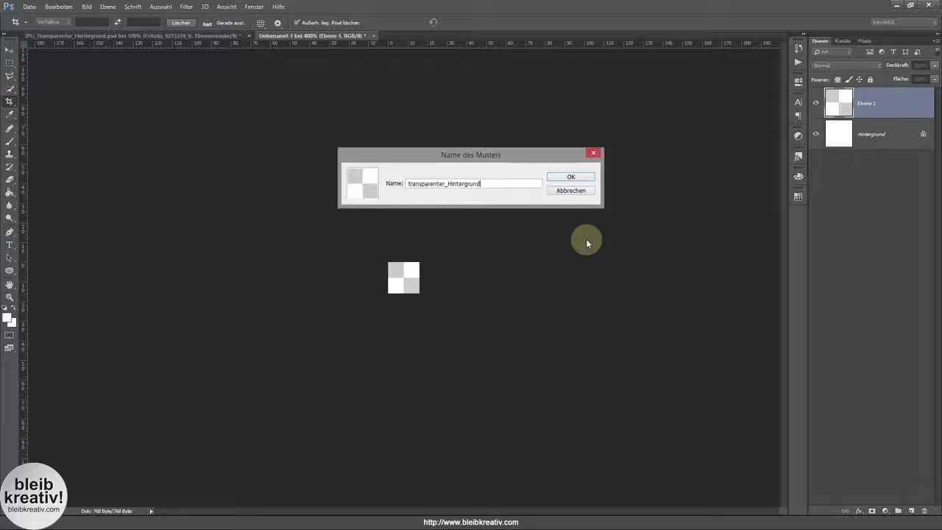
pyautogui.press('Return')
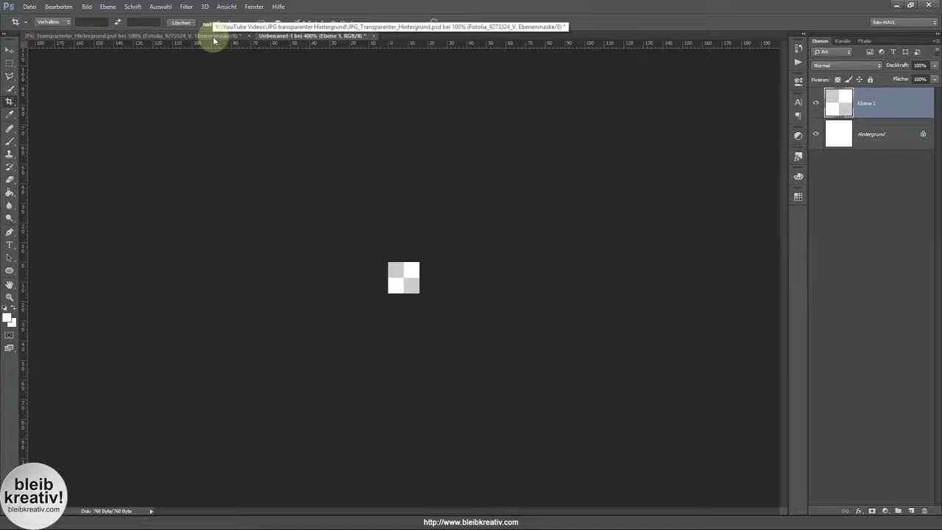
# - In the collage document, fit it on screen and select the Hintergrund layer
pyautogui.click(213, 36)
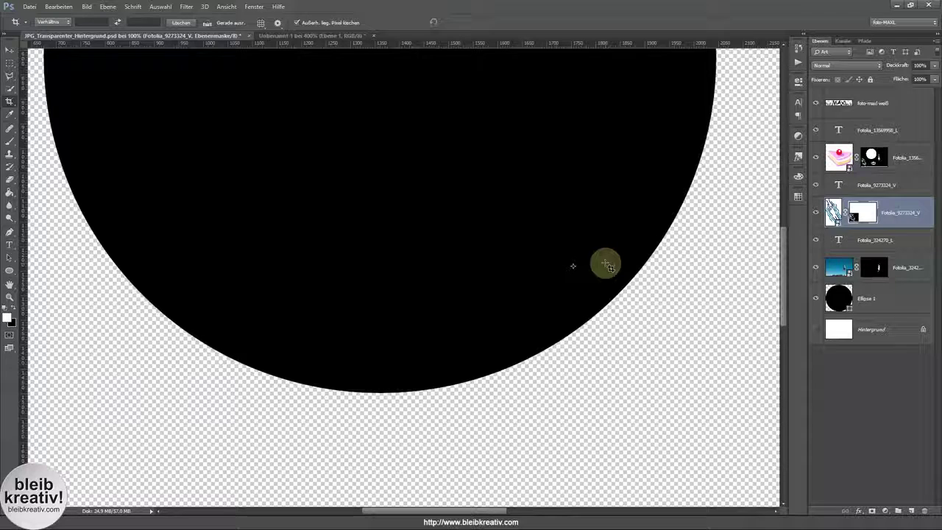
pyautogui.hotkey('ctrl', '0')
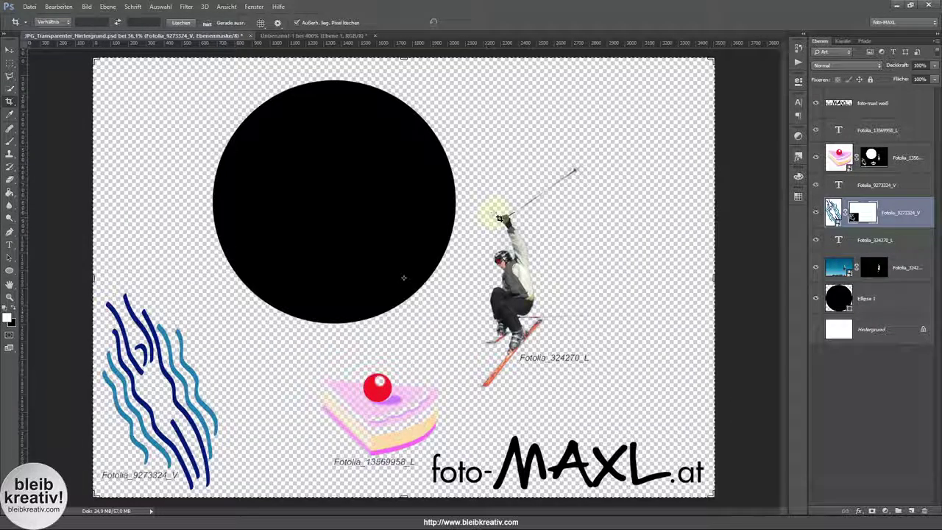
pyautogui.click(846, 330)
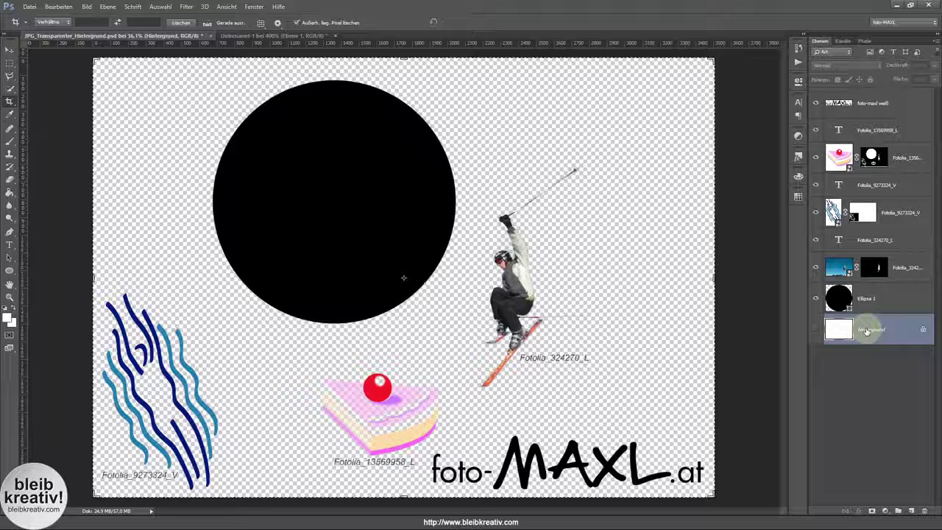
pyautogui.click(876, 331)
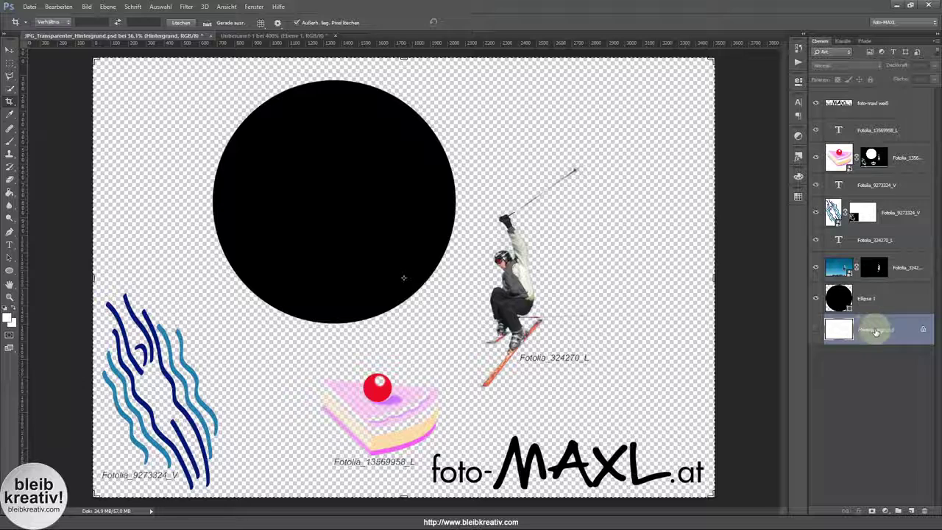
# - Add a Muster fill layer using the transparenter_Hintergrund pattern scaled to 198%
pyautogui.click(886, 510)
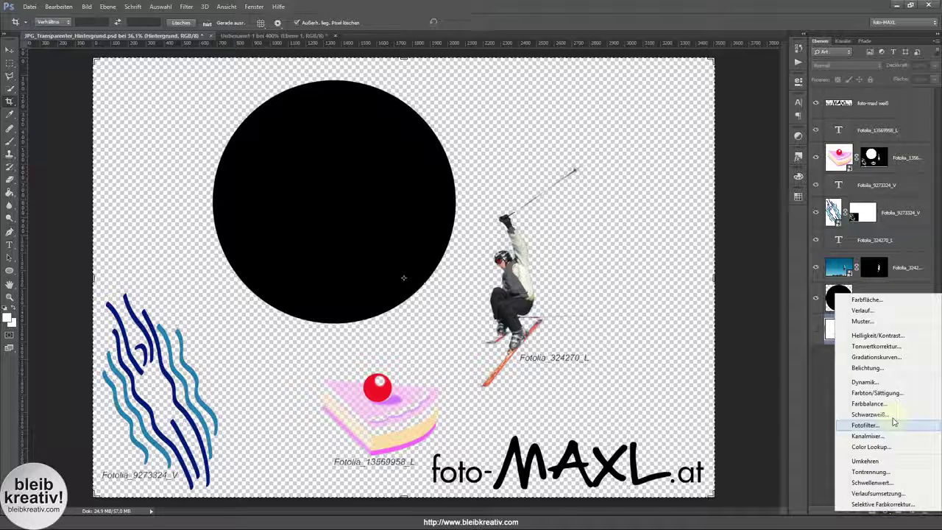
pyautogui.click(864, 321)
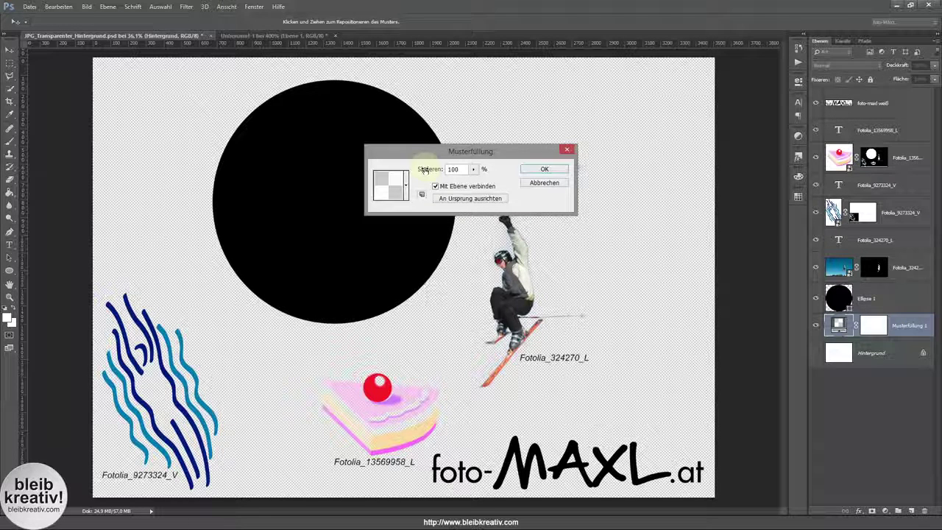
pyautogui.click(406, 187)
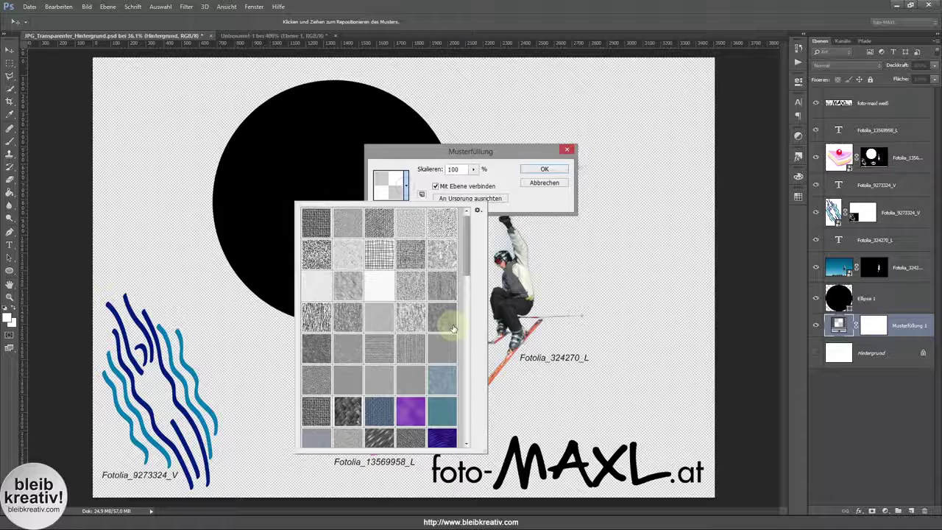
pyautogui.scroll(-5, 453, 329)
pyautogui.scroll(-5, 370, 427)
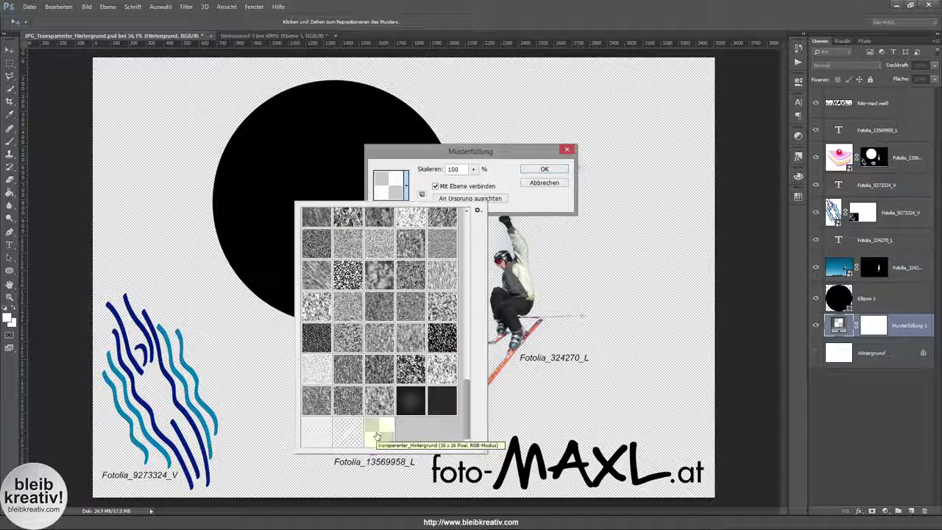
pyautogui.click(515, 165)
pyautogui.moveTo(423, 170); pyautogui.dragTo(440, 170)
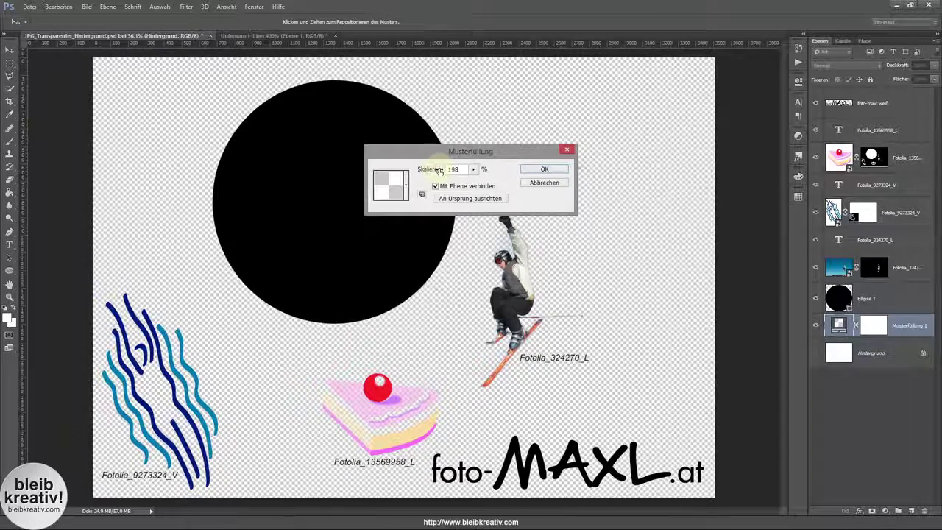
pyautogui.click(533, 171)
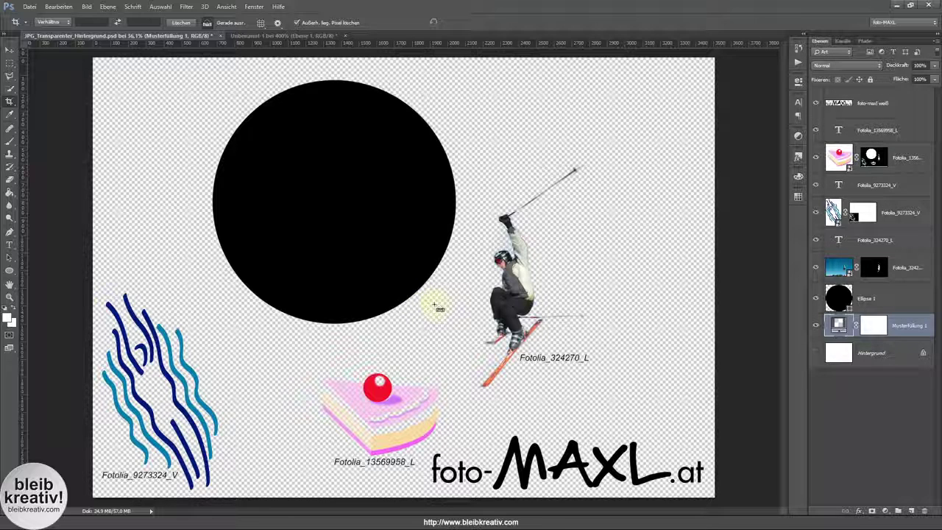
# - Save the collage as JPEG over JPG_Transparenter_Hintergrund.jpg and accept the JPEG options
pyautogui.hotkey('ctrl', 'shift', 's')
pyautogui.click(304, 310)
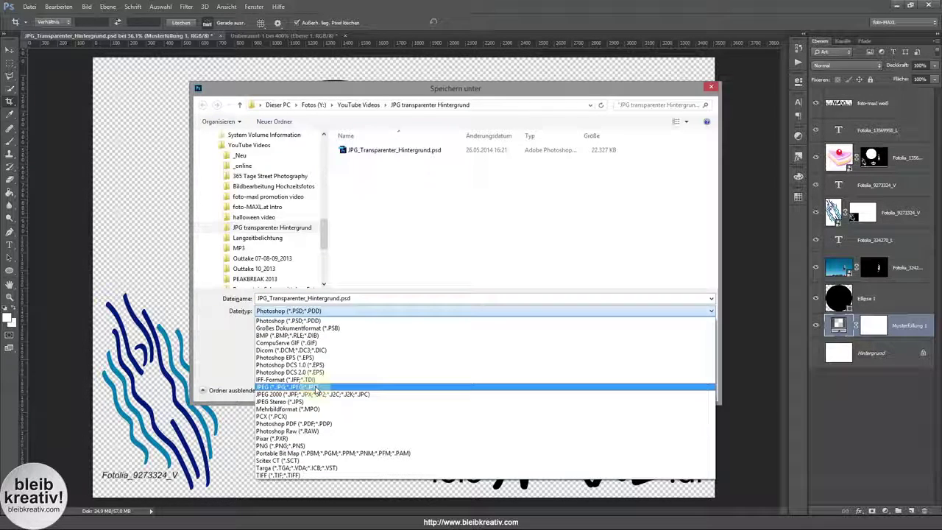
pyautogui.click(302, 383)
pyautogui.click(638, 389)
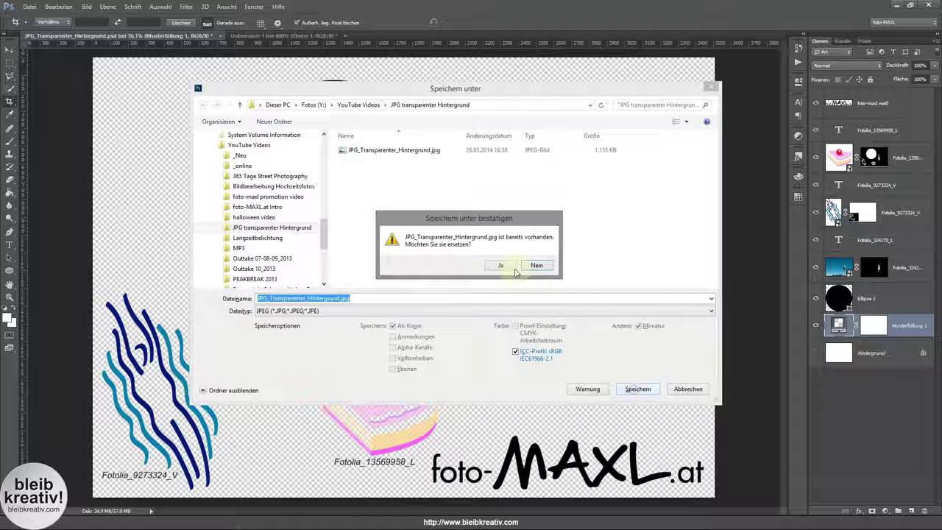
pyautogui.click(493, 267)
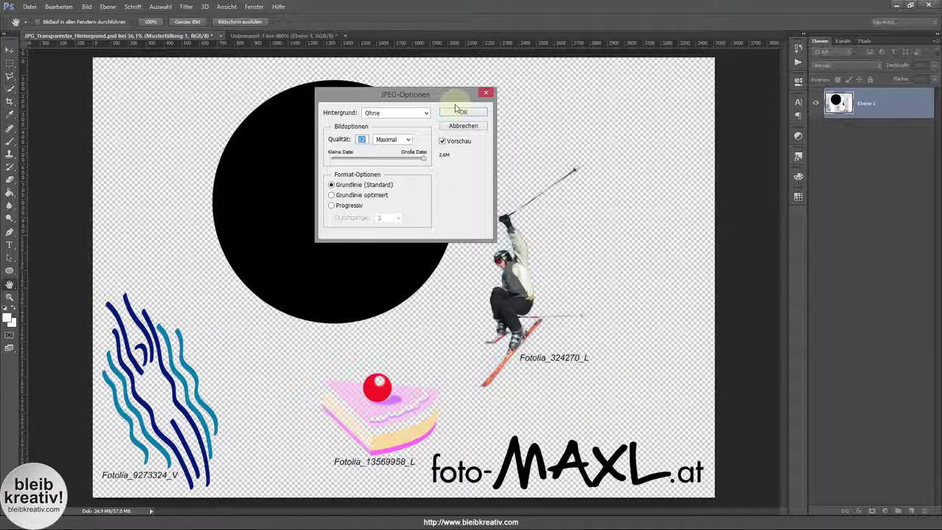
pyautogui.click(461, 111)
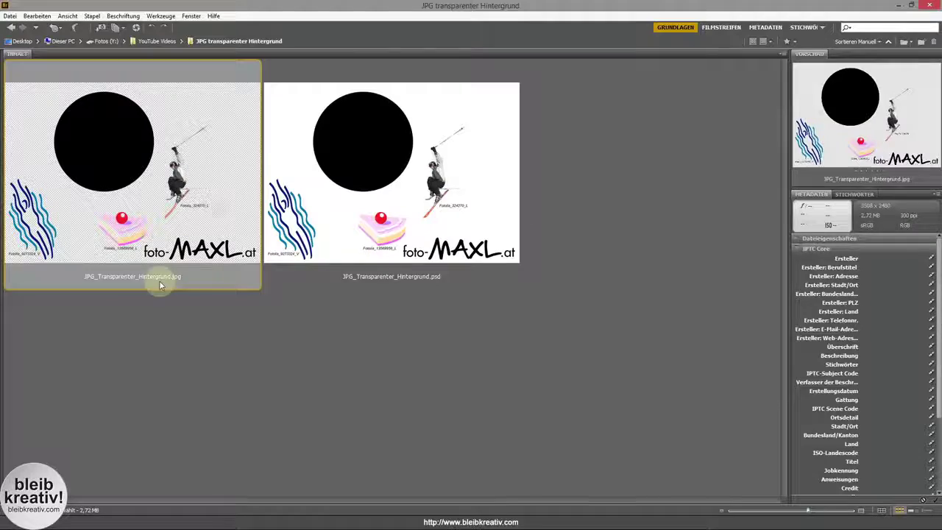
# - Preview the saved JPG full-screen at 100% and pan to the cake and lettering
pyautogui.press('space')
pyautogui.click(466, 302)
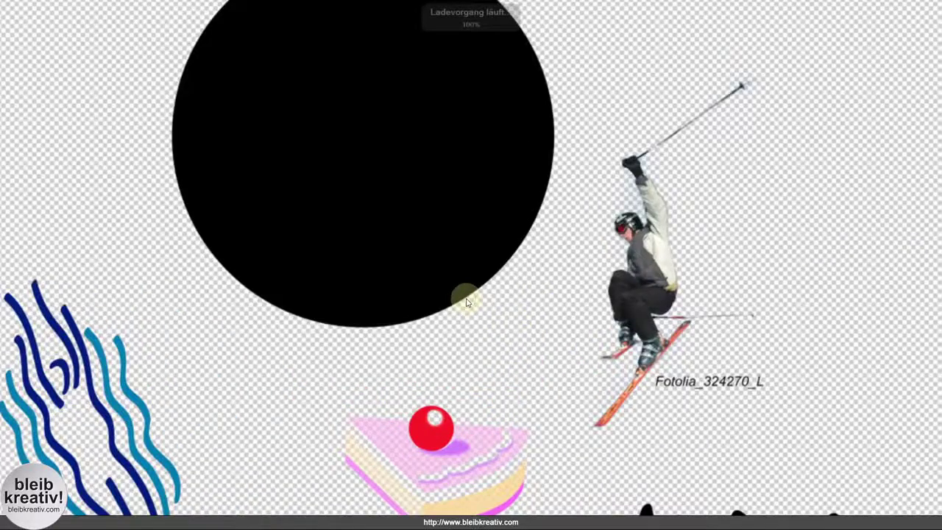
pyautogui.moveTo(802, 361); pyautogui.dragTo(529, 351)
pyautogui.moveTo(523, 469)
pyautogui.mouseDown()
pyautogui.moveTo(558, 282)
pyautogui.moveTo(690, 211)
pyautogui.mouseUp()
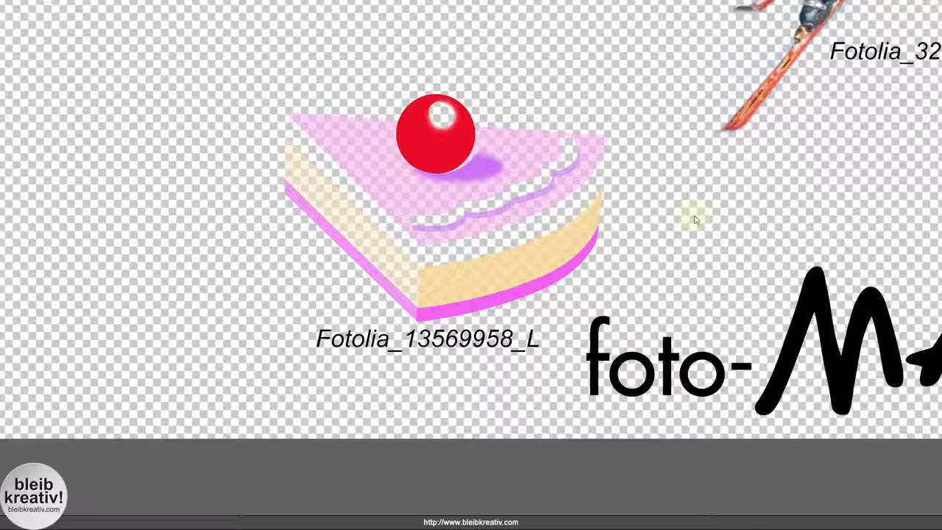